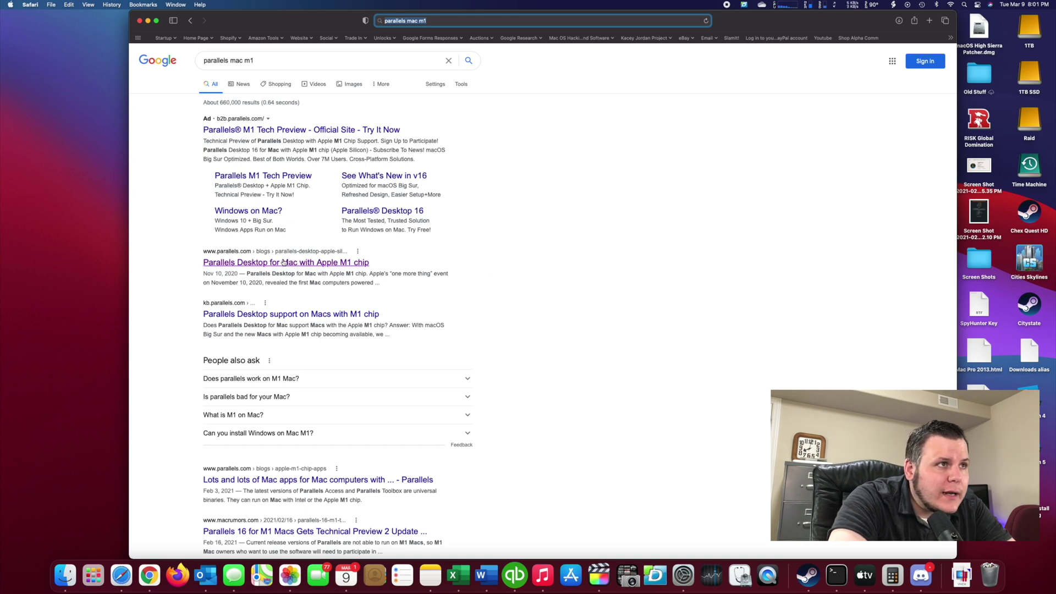
- Open the Parallels Desktop for M1 Mac blog article and follow its Try Technical Preview offer to sign-in
left_click(279, 266)
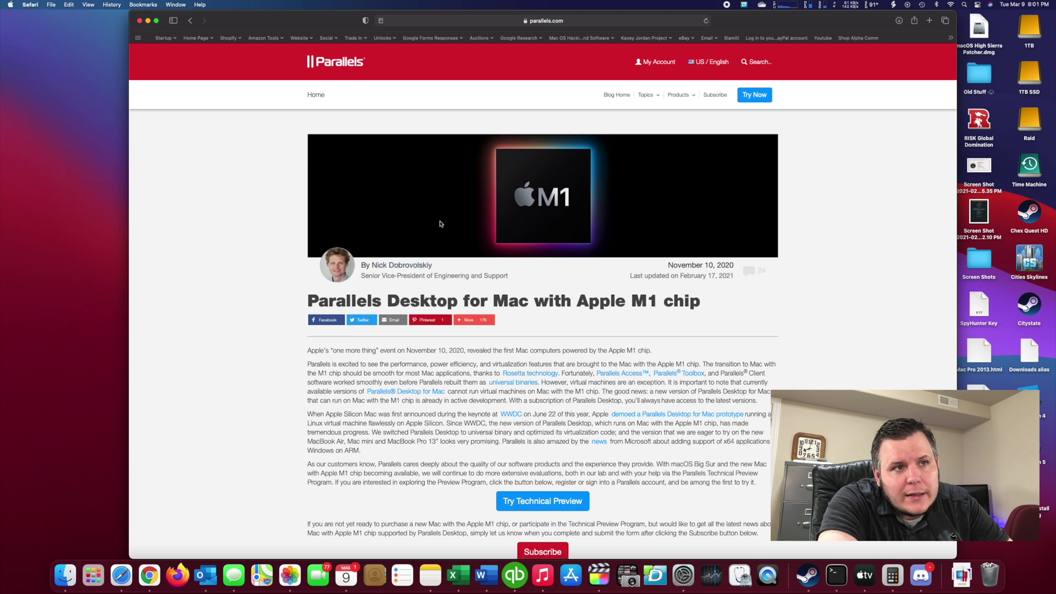
scroll(440, 224, "down", 4)
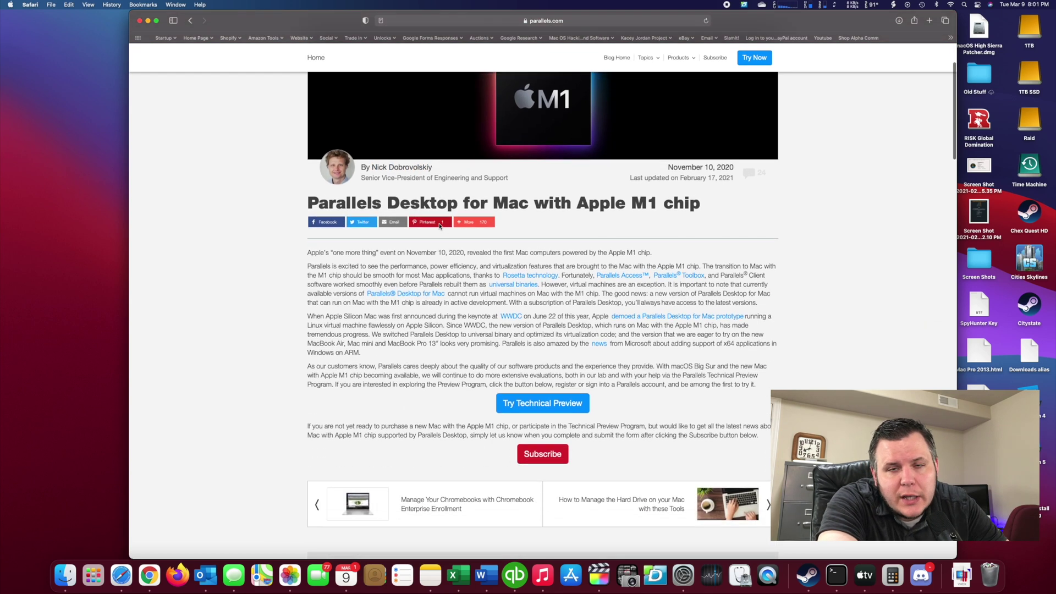
scroll(439, 226, "down", 2)
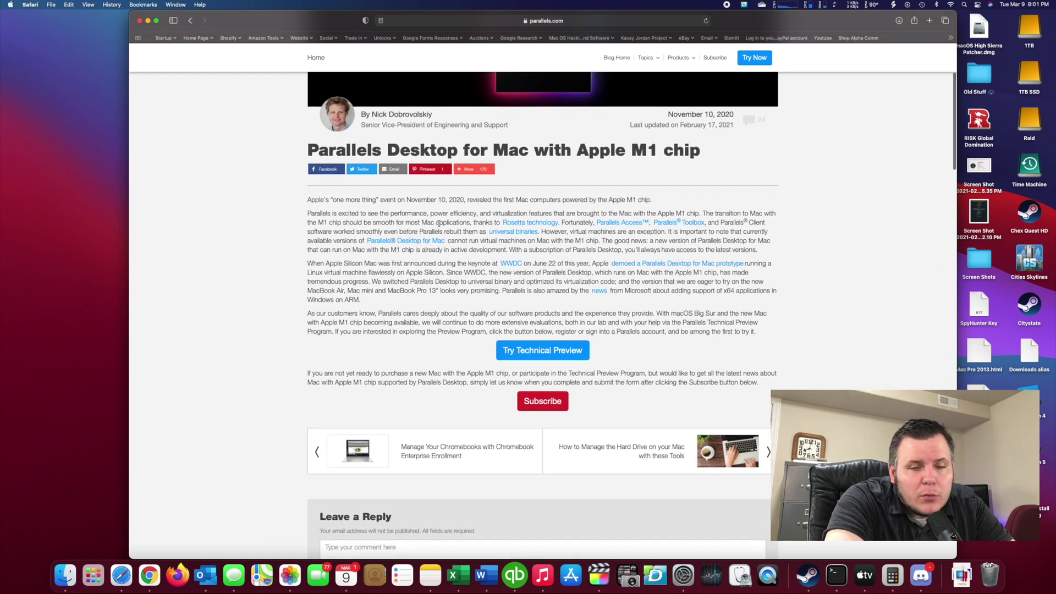
scroll(439, 223, "down", 1)
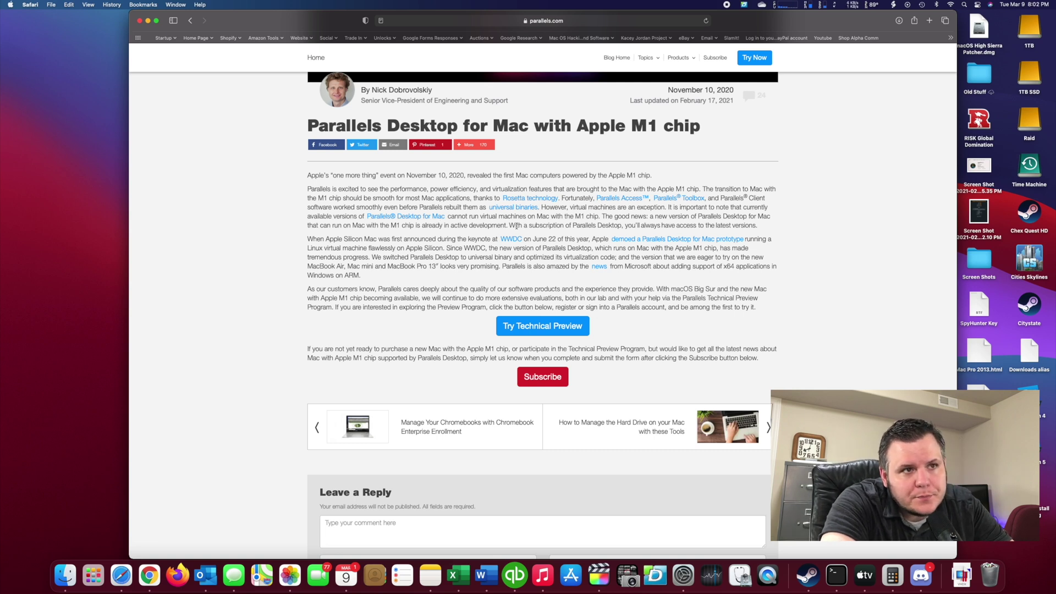
scroll(587, 246, "down", 2)
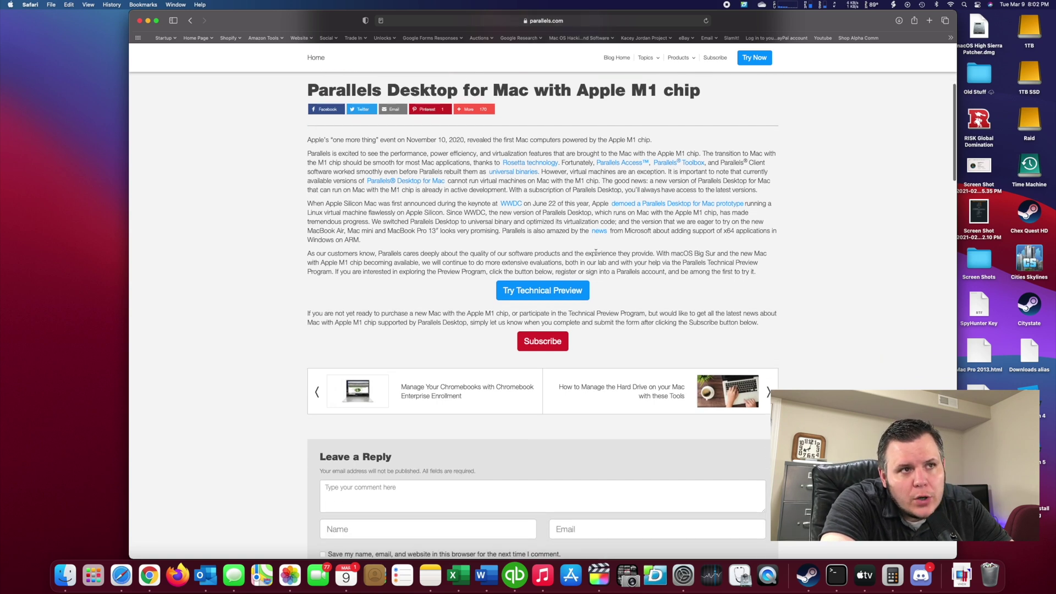
left_click(562, 298)
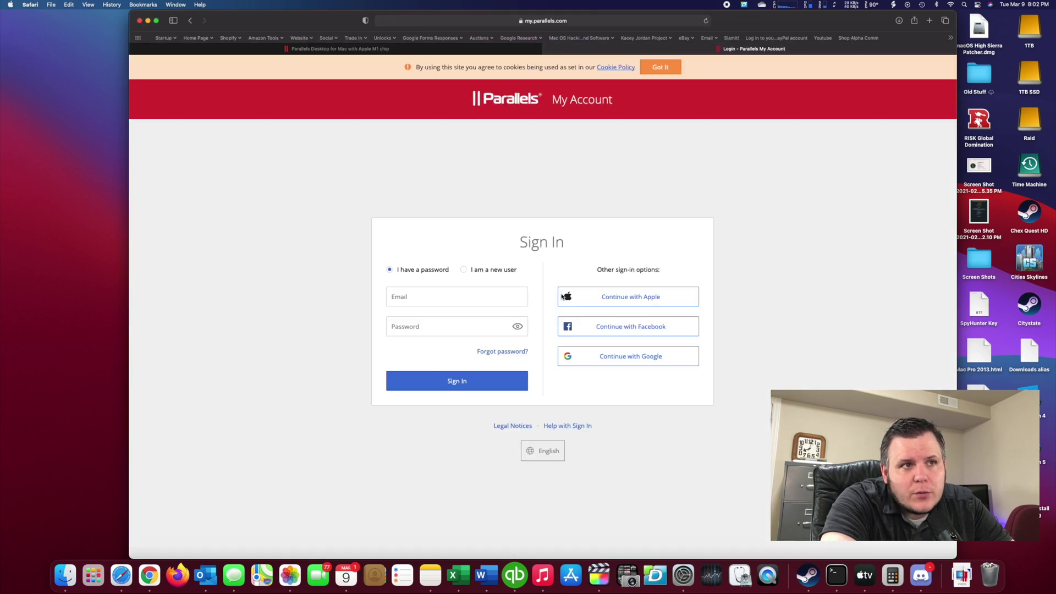
- Sign in with Apple and highlight the ARM-based installation image requirement on the Technical Preview page
left_click(607, 297)
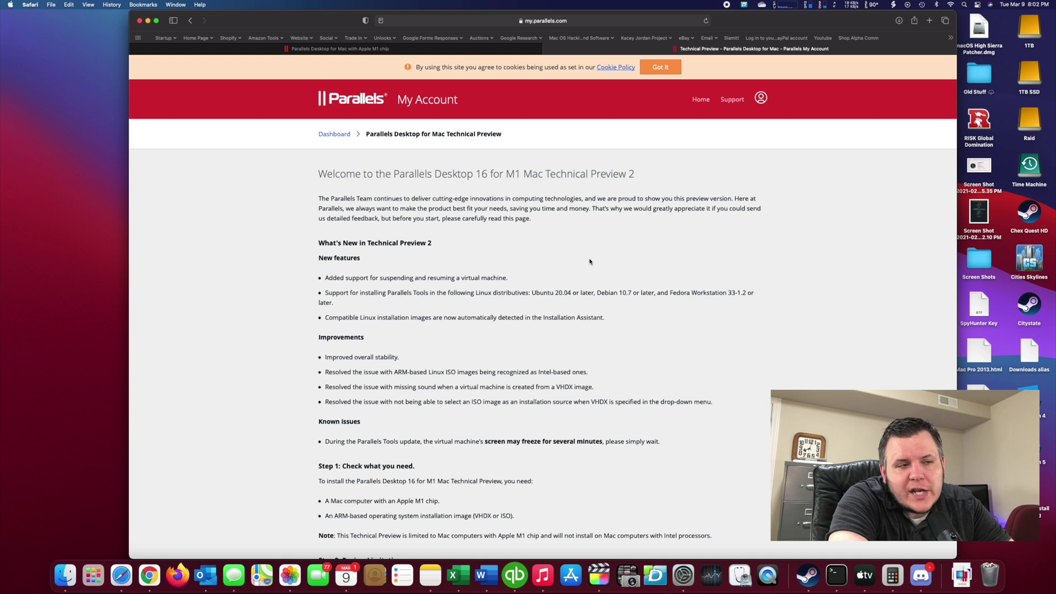
scroll(590, 261, "down", 8)
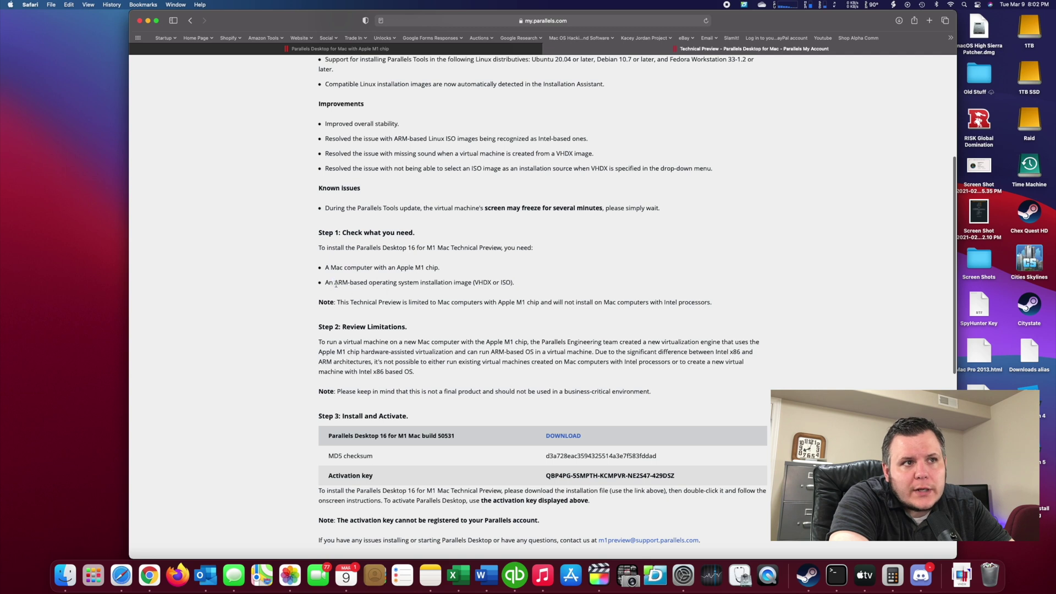
left_click_drag(334, 283, 461, 291)
- Download Parallels Desktop 16 for M1 Mac build 50531 from Step 3
left_click(461, 297)
scroll(450, 275, "down", 1)
scroll(450, 275, "down", 3)
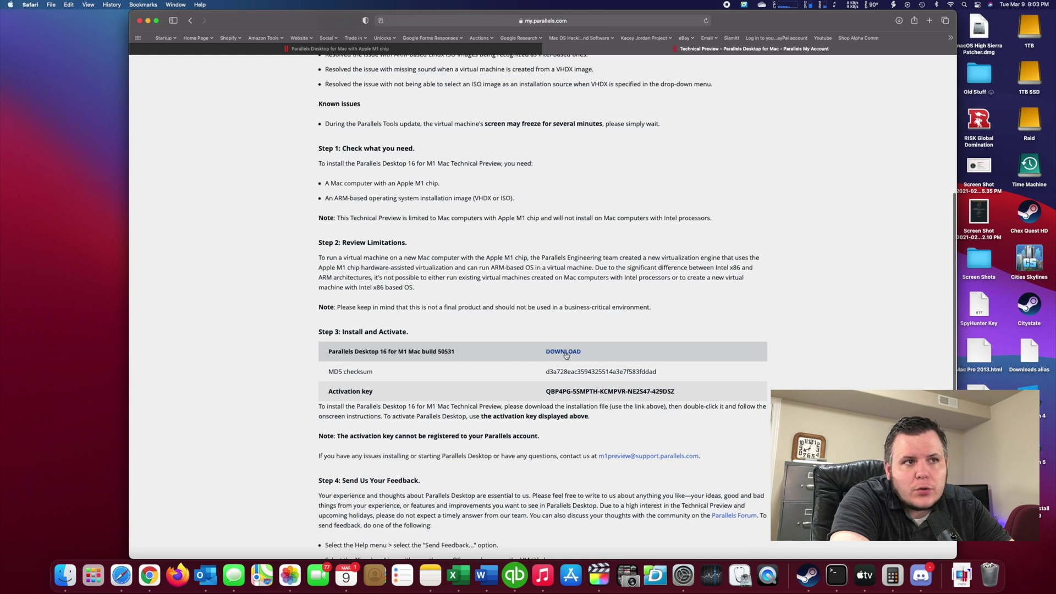
left_click(565, 354)
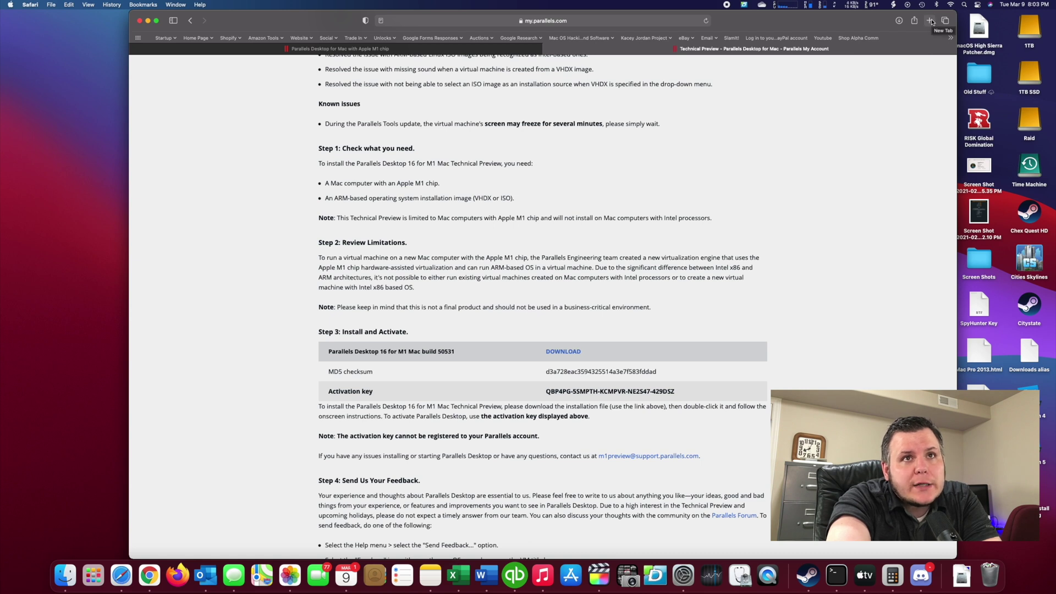
- Search Google for 'windows 10 arm' in a new tab and open the Windows Insider Preview ARM64 download page
left_click(930, 21)
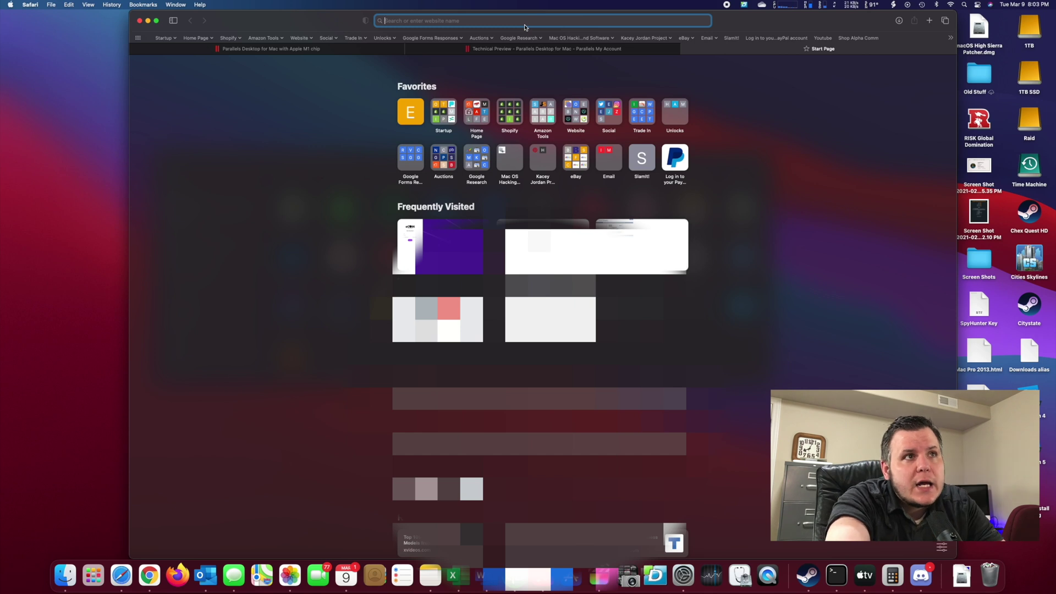
type("windows 10 arm")
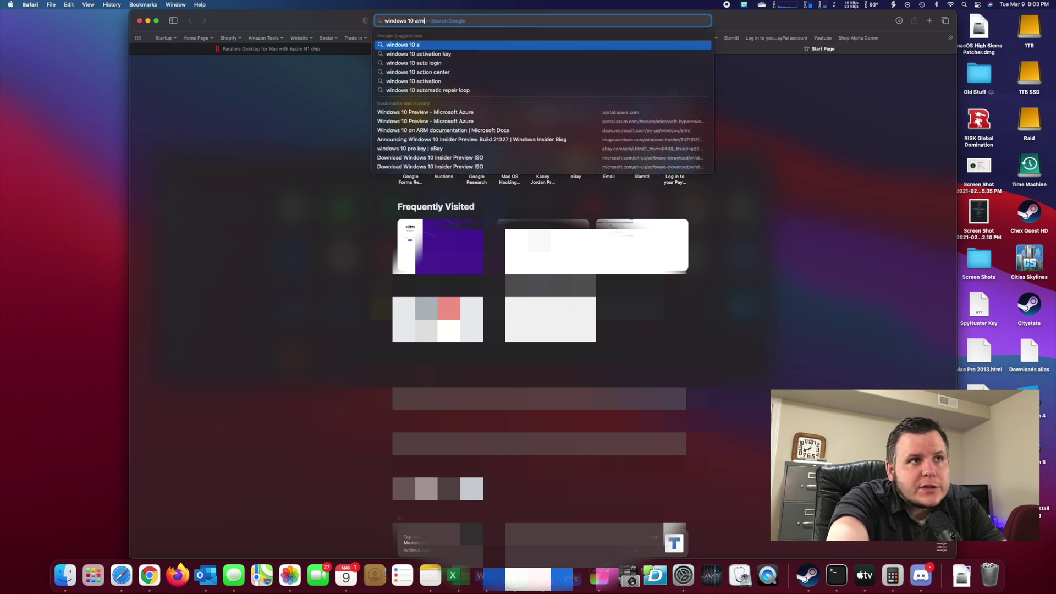
key("Return")
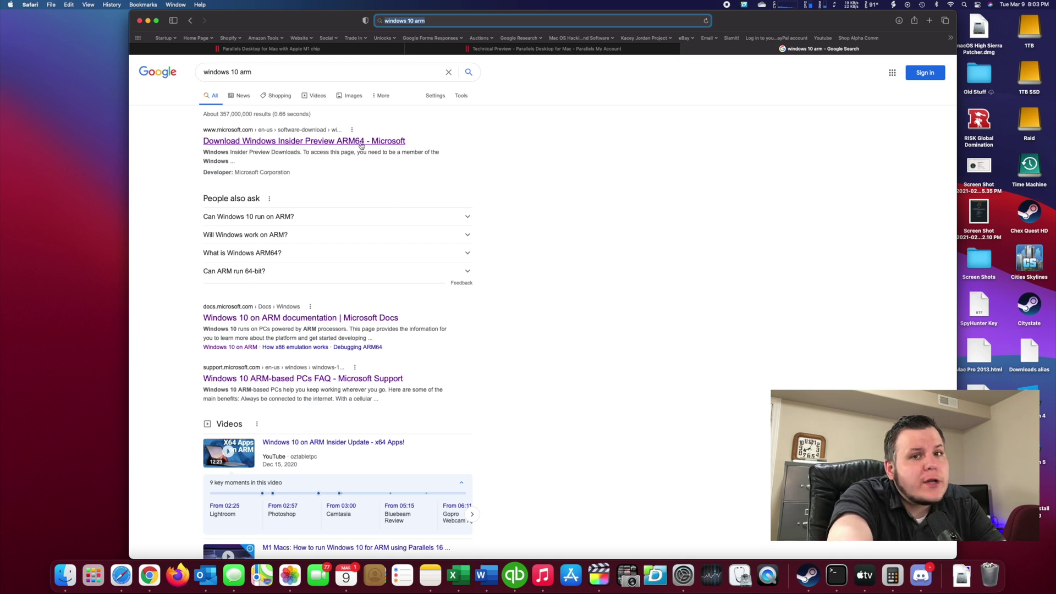
left_click(338, 142)
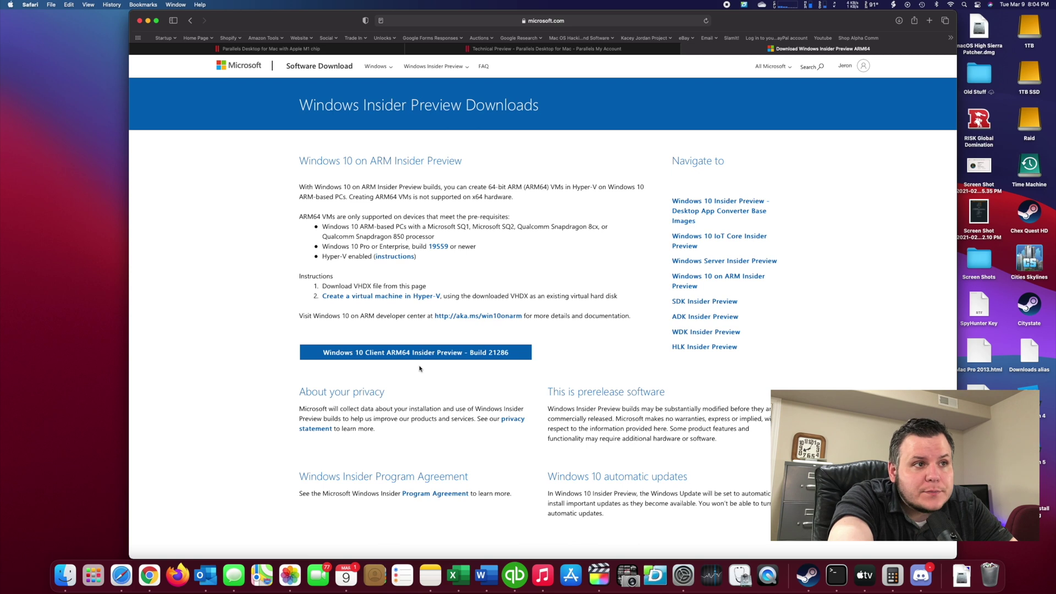
- Download Windows 10 Client ARM64 Insider Preview Build 21286
left_click(388, 358)
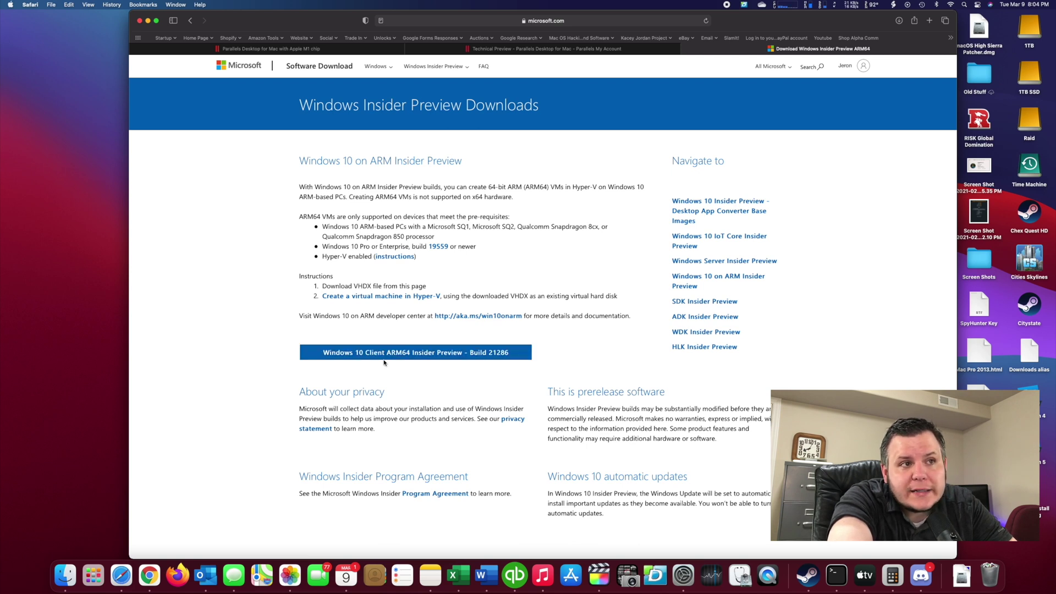
left_click(503, 358)
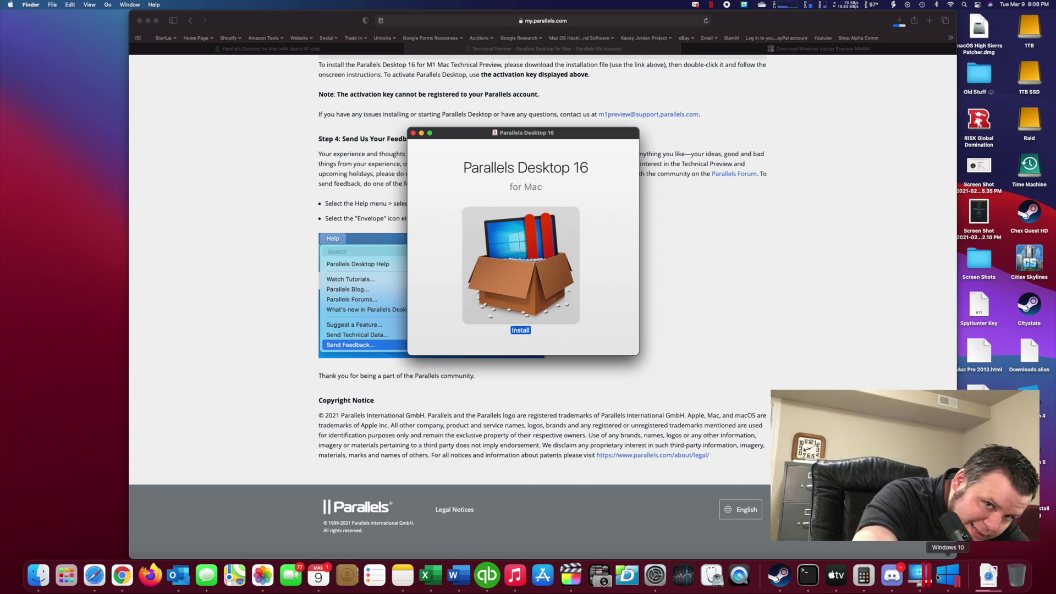
- Glance at the full-screen Windows 10 space, then return to the Technical Preview page in Safari
key("ctrl+Right")
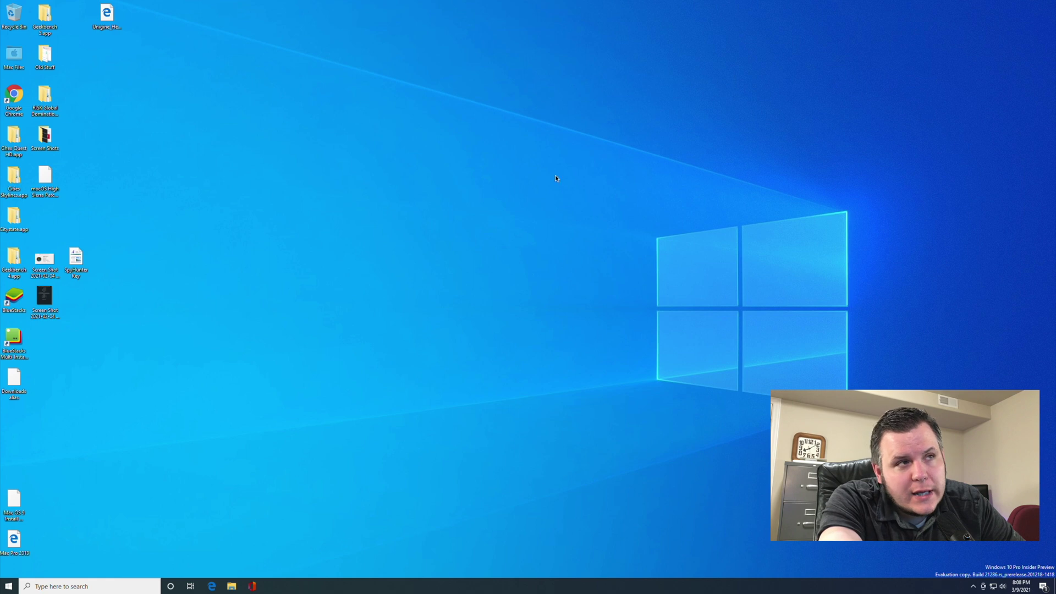
key("ctrl+Left")
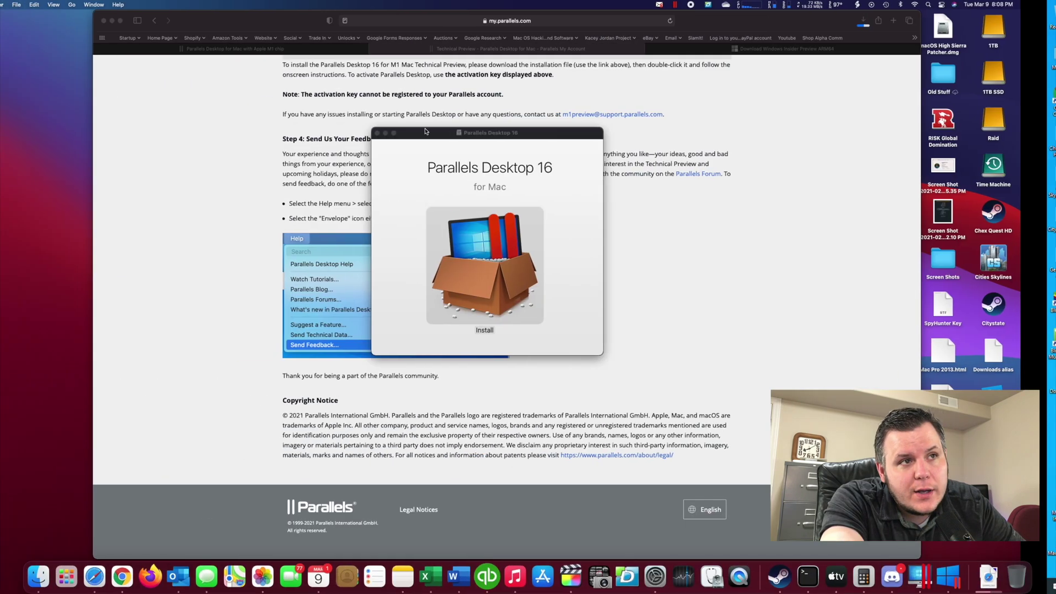
left_click(297, 201)
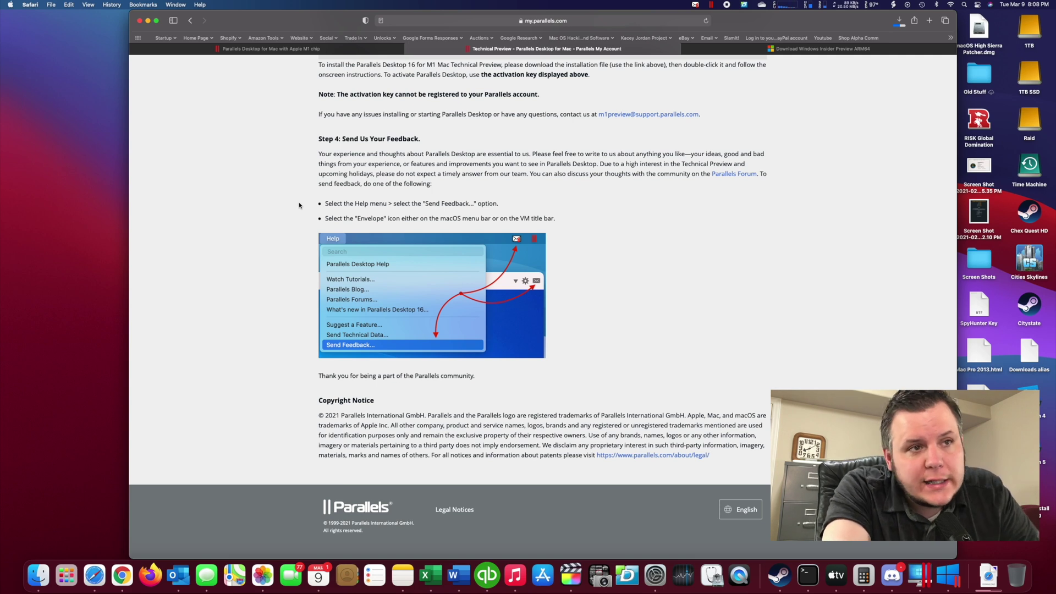
scroll(340, 234, "up", 1)
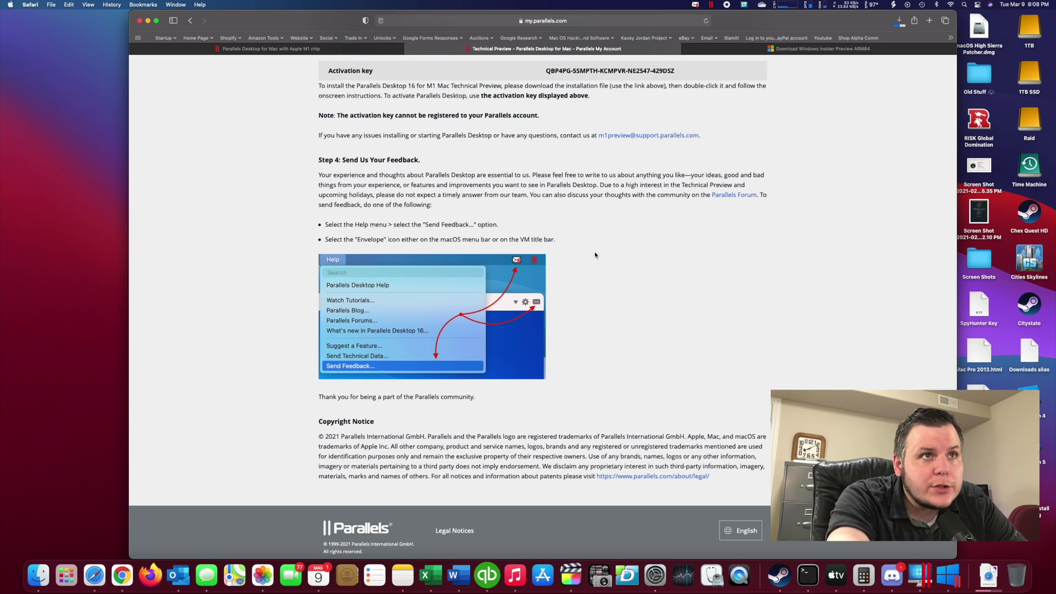
scroll(597, 259, "up", 5)
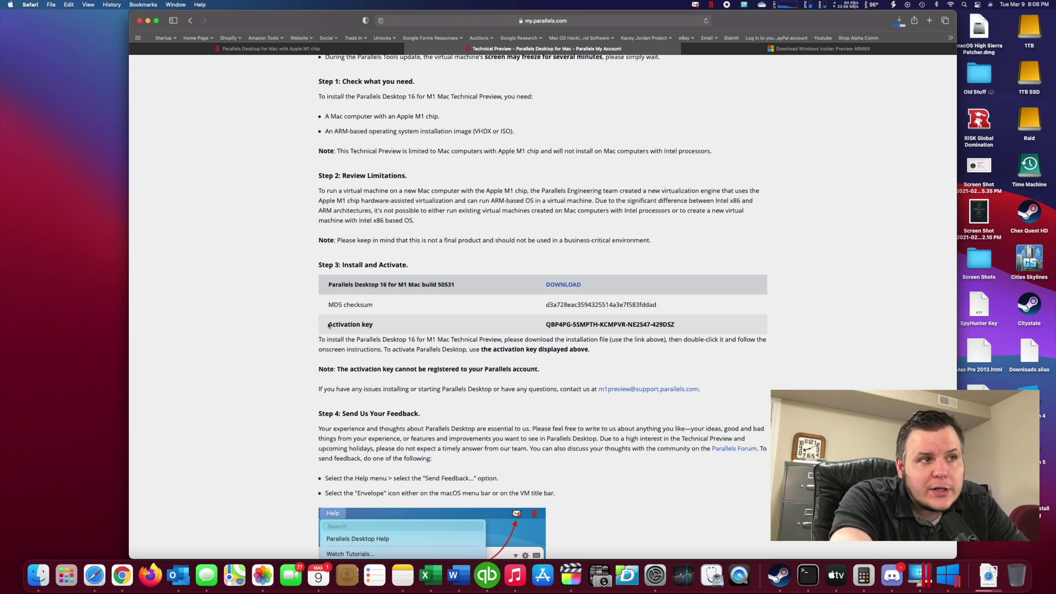
left_click_drag(330, 324, 679, 329)
left_click(765, 329)
scroll(752, 304, "up", 5)
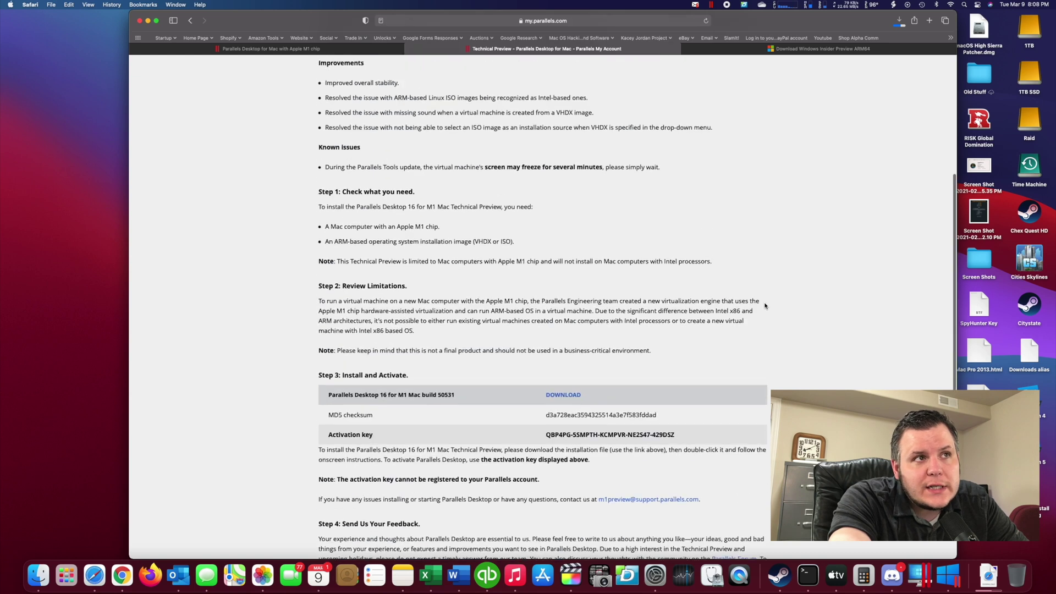
scroll(680, 294, "down", 5)
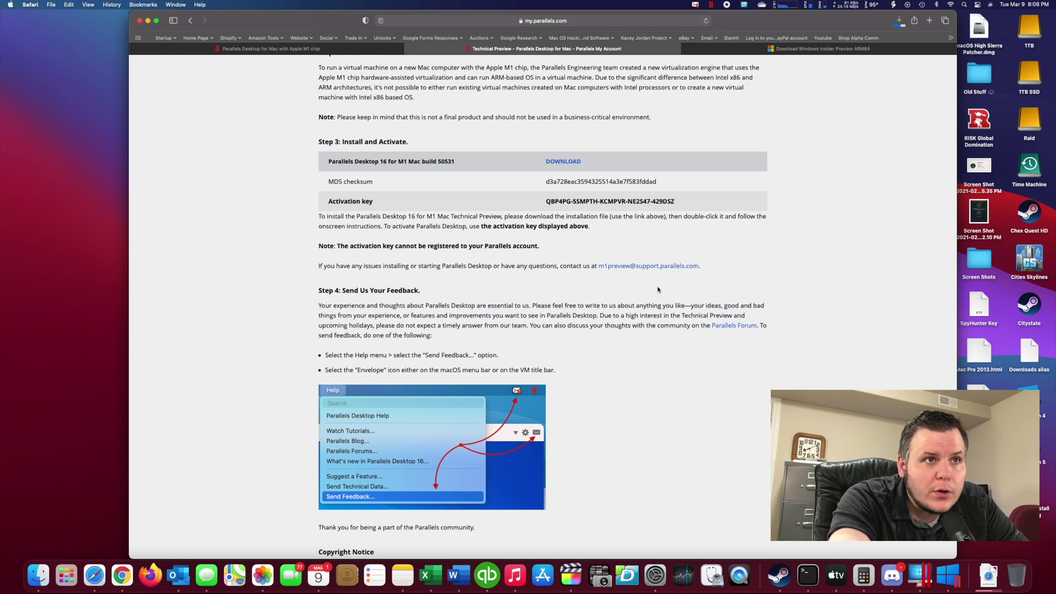
left_click_drag(323, 203, 544, 202)
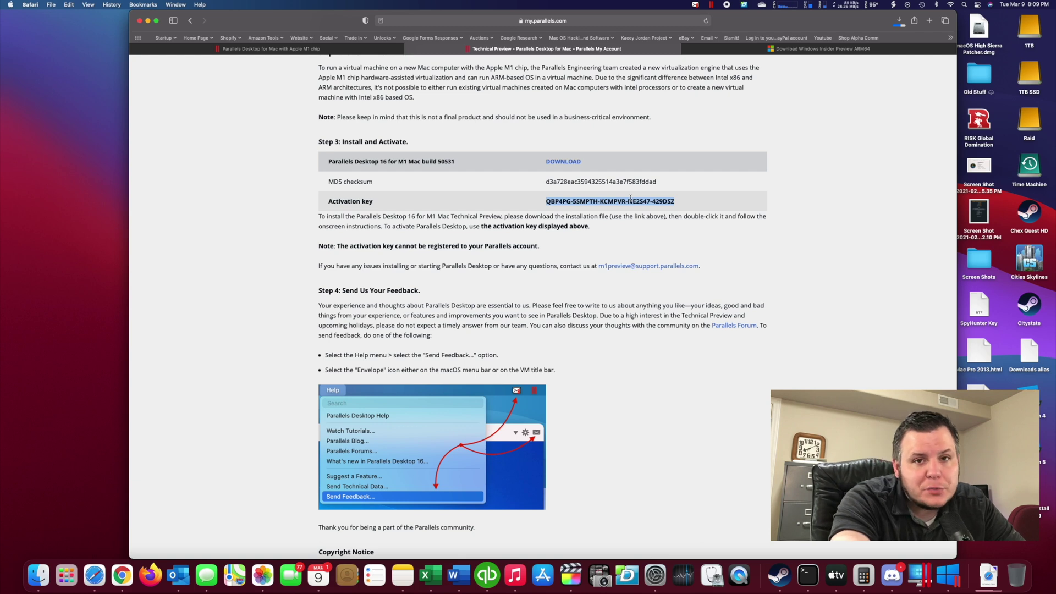
left_click(623, 251)
scroll(622, 244, "down", 2)
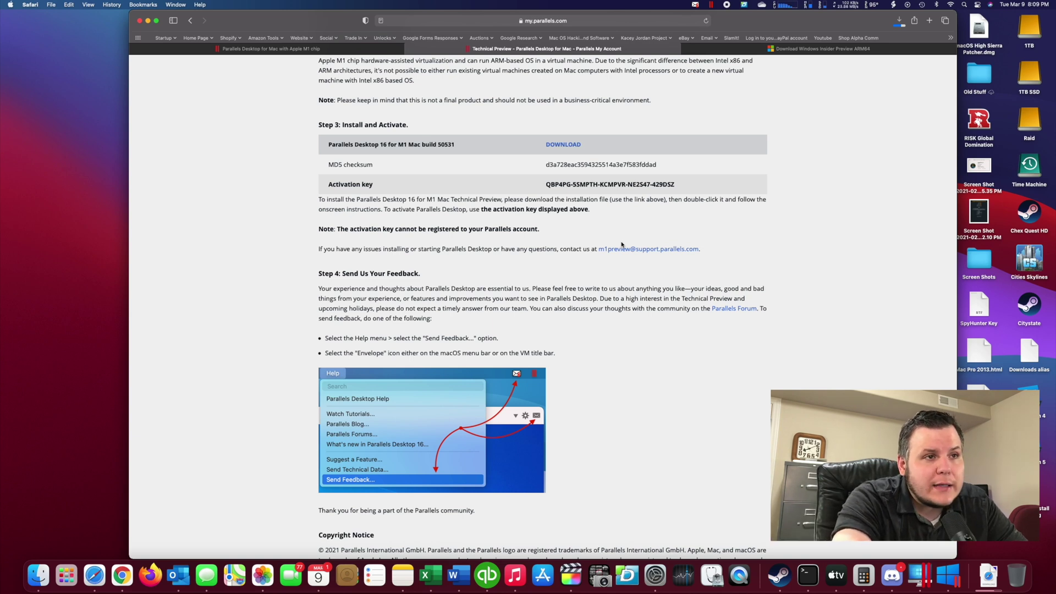
- Bring the Windows 10 VM window forward via Mission Control and enlarge it from its bottom-left corner
key("ctrl+Up")
left_click(578, 313)
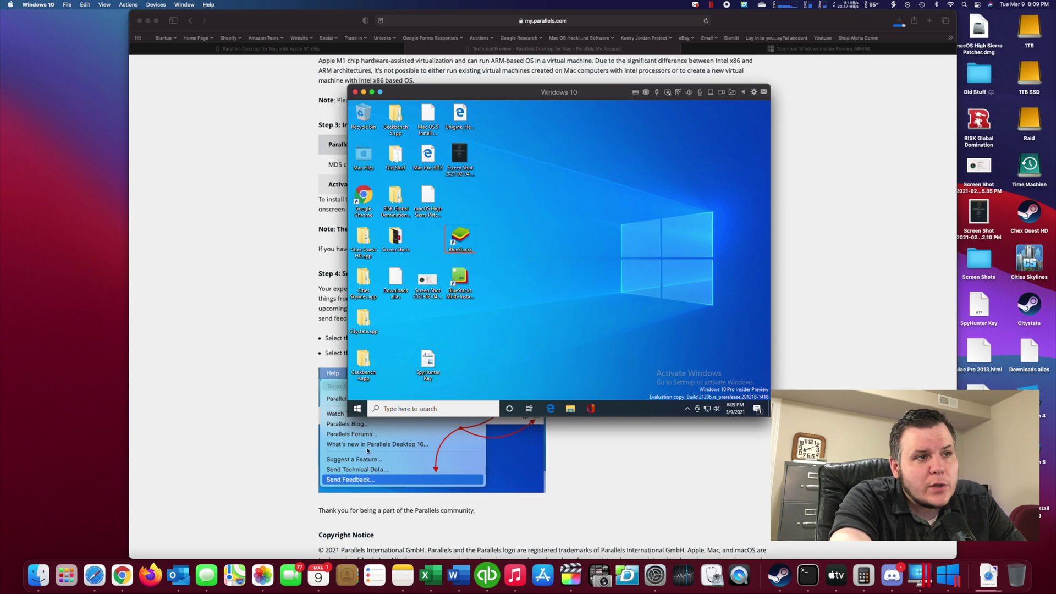
left_click_drag(349, 416, 192, 446)
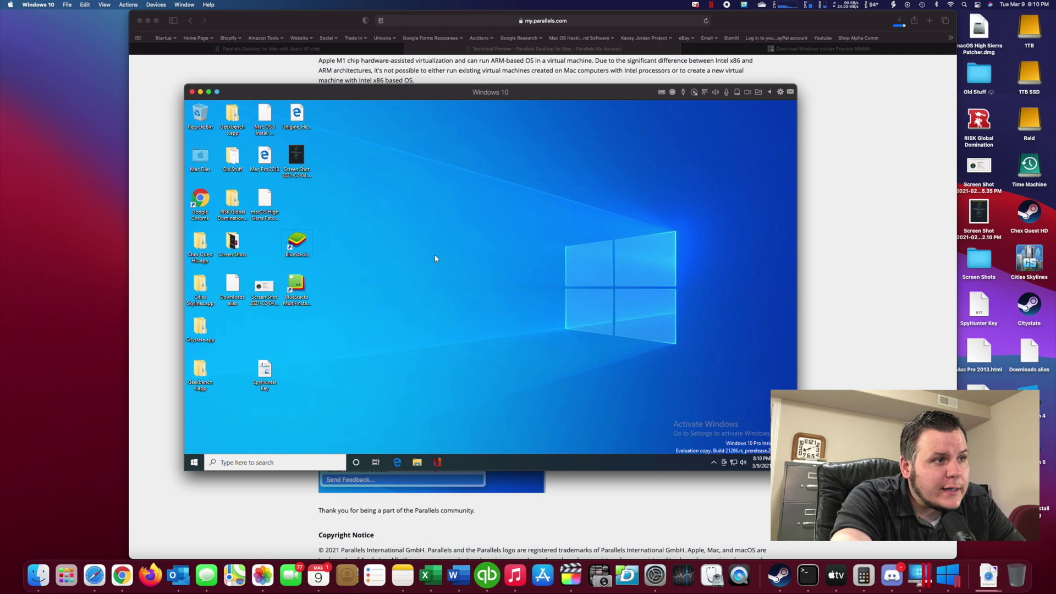
- Open the Windows Start menu app list, scroll it, then close it back to the desktop
left_click(193, 462)
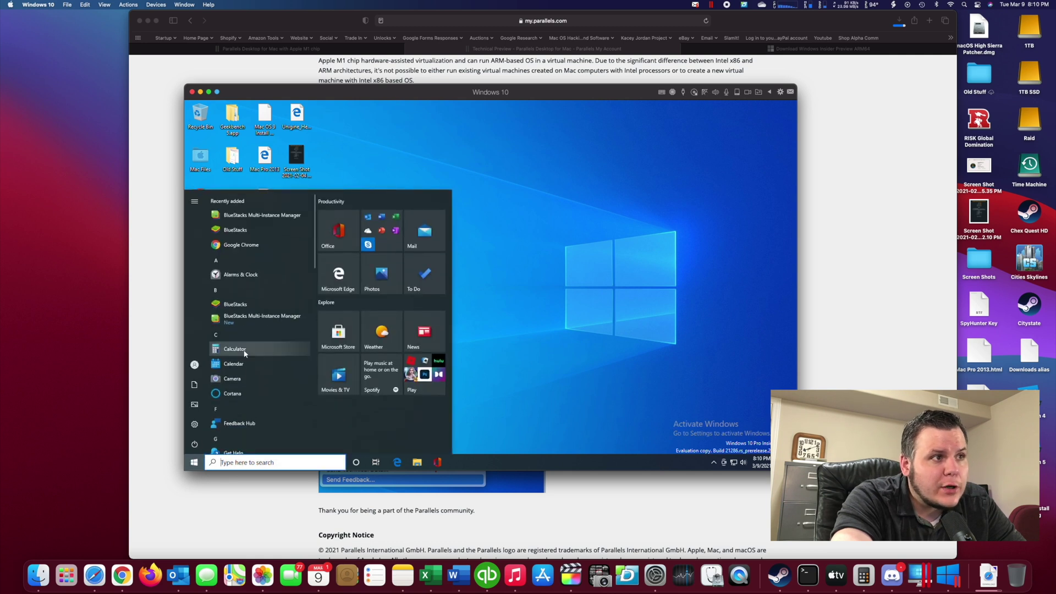
scroll(259, 348, "down", 5)
left_click(499, 342)
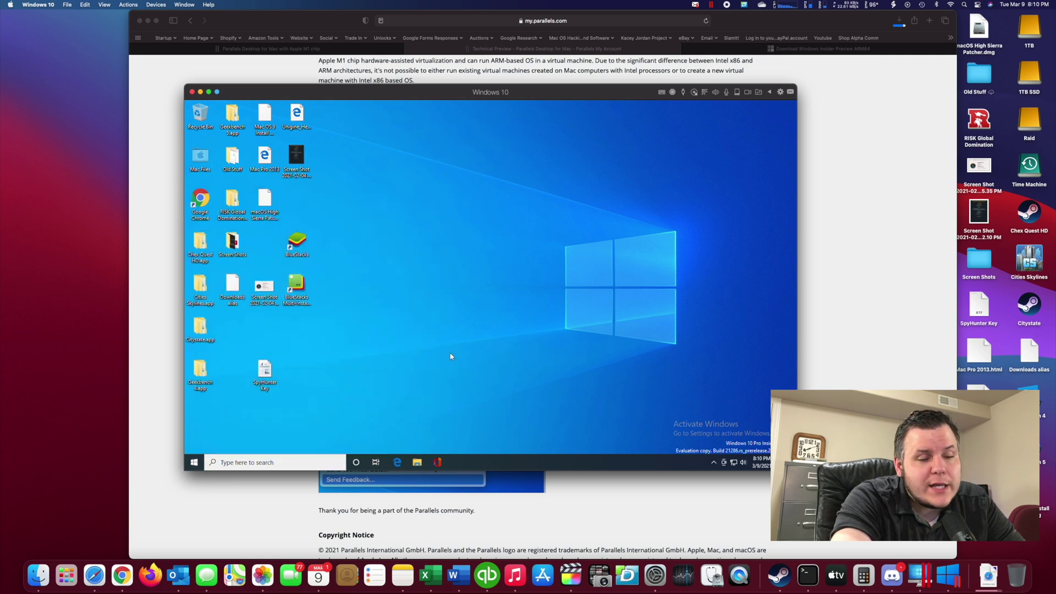